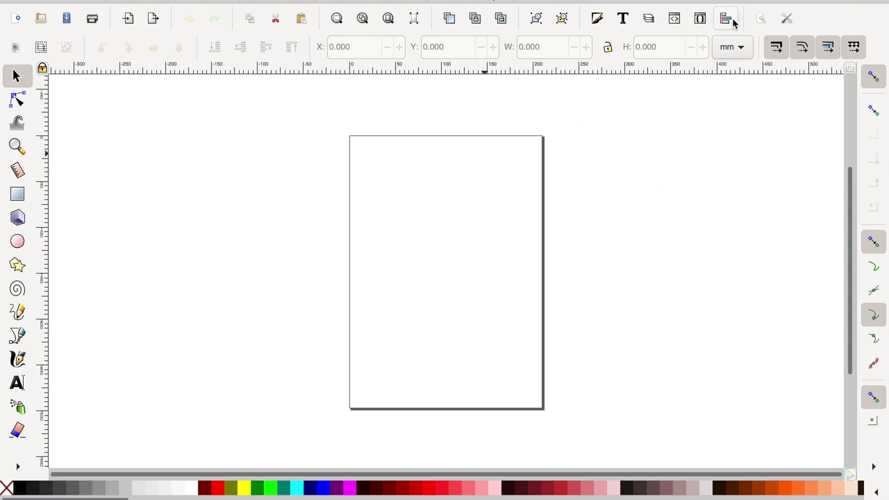
- Open the Align and Distribute dialog from the commands bar, docked beside the empty page
click(732, 19)
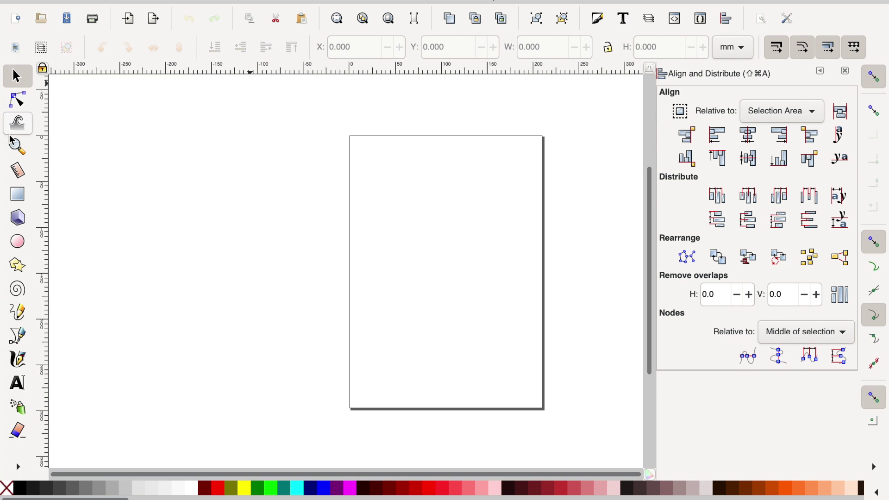
- Draw a green square left of the page and duplicate it into a snapped 2×2 grid
click(17, 194)
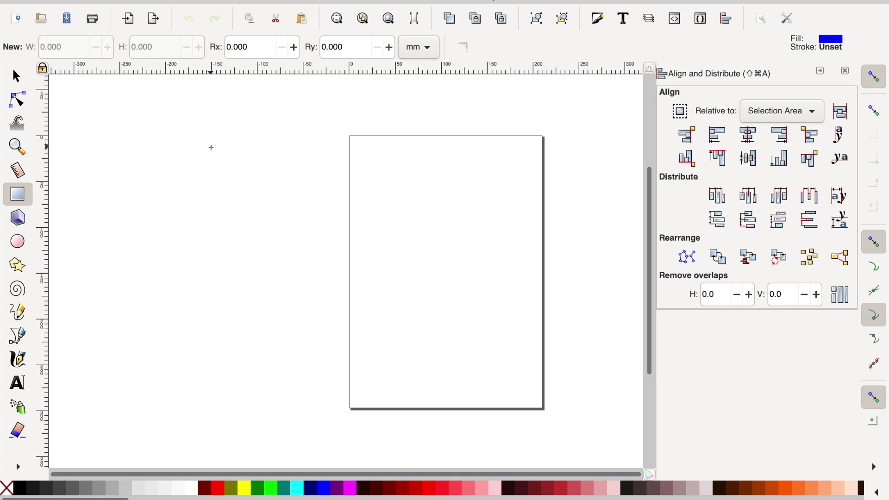
drag(275, 140, 340, 208)
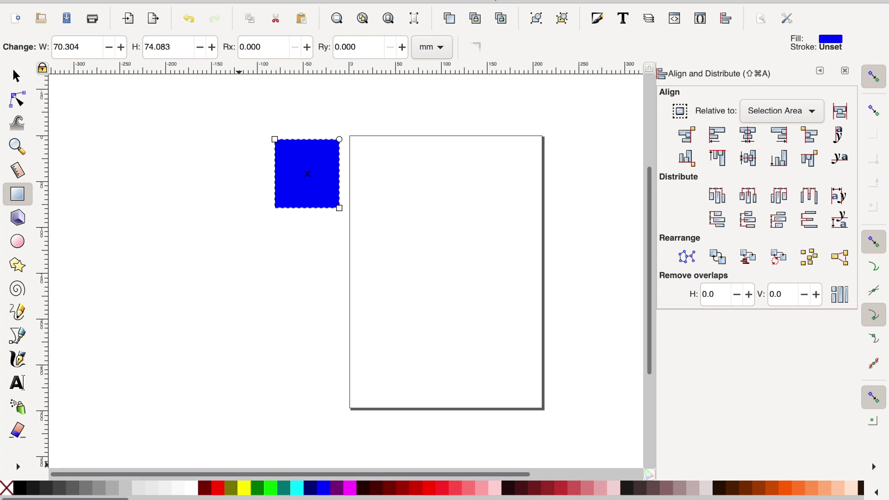
click(276, 492)
key(s)
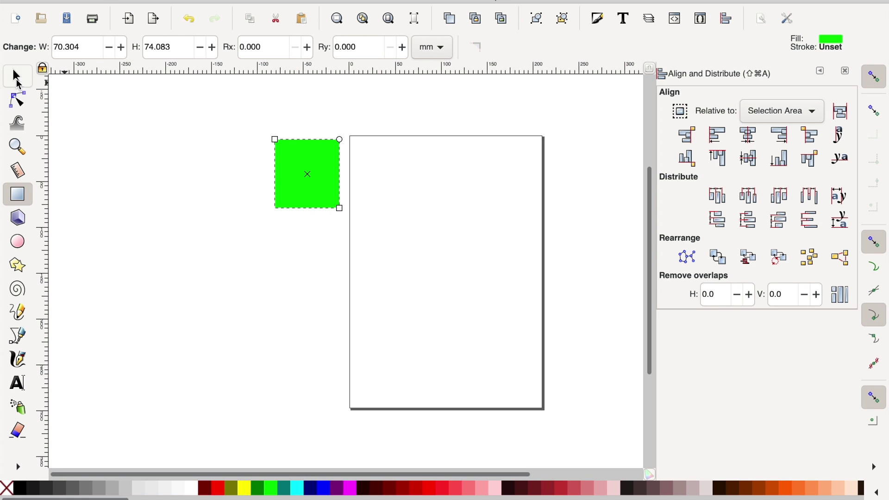
drag(326, 199, 225, 269)
key(super+d)
key(space)
- Colour the grid's squares dark red, green, olive and purple, then clear the selection
click(335, 237)
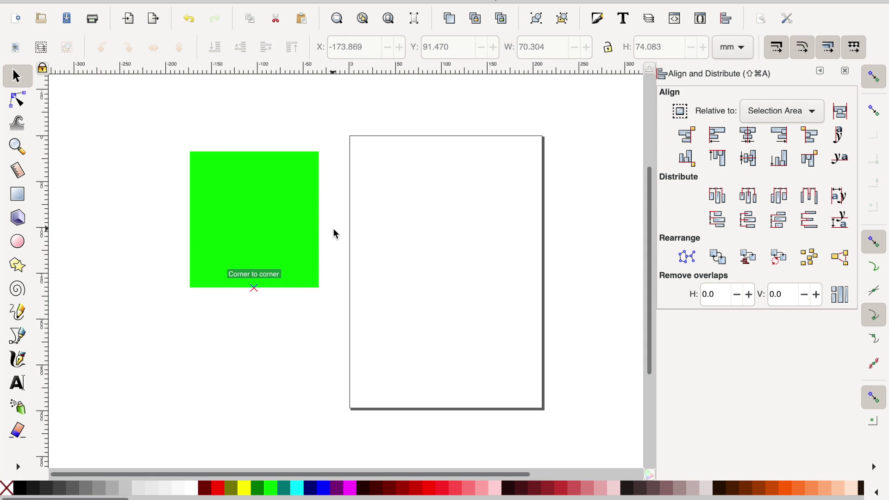
click(297, 232)
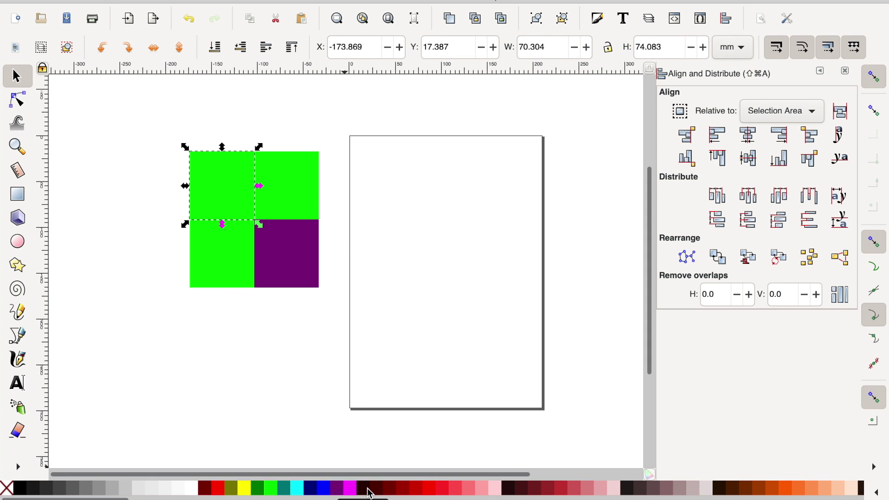
click(396, 492)
click(276, 181)
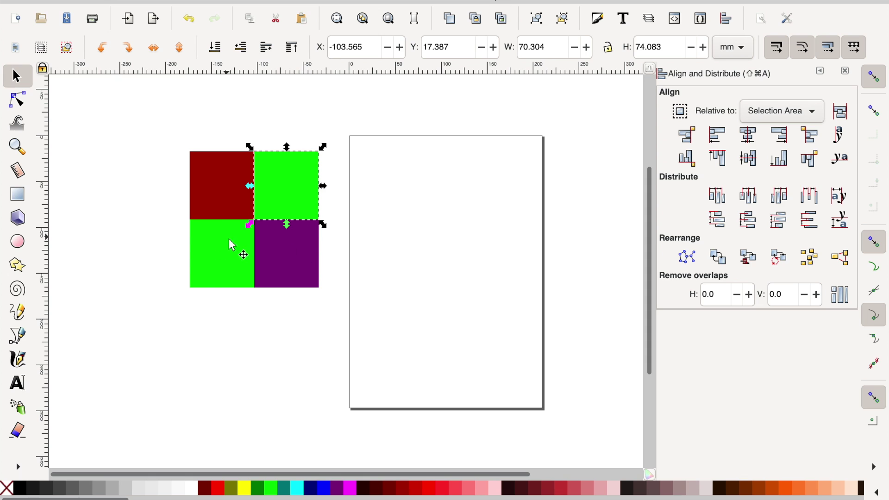
click(238, 249)
click(234, 491)
click(259, 408)
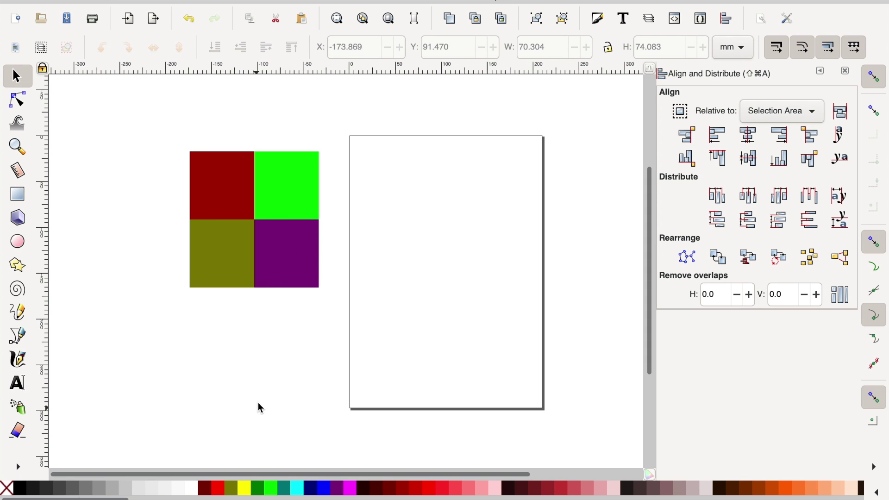
- Draw a circle near the top of the page and fill it dark red
click(18, 241)
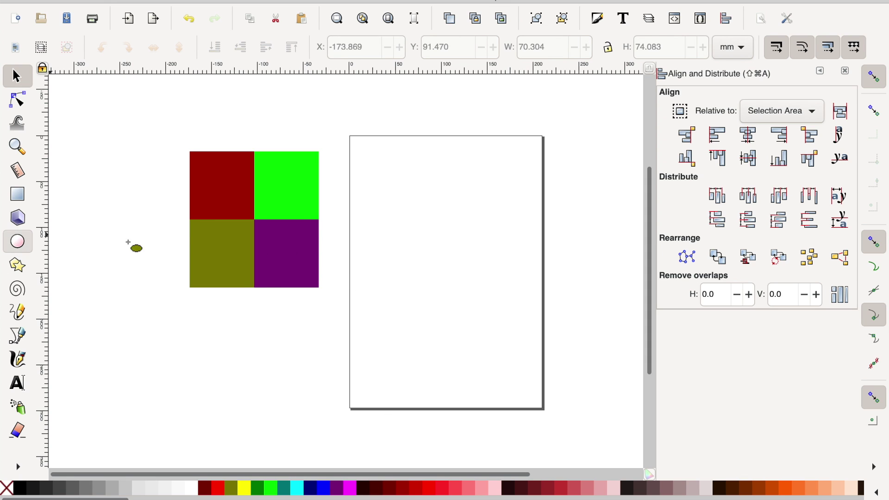
drag(425, 188, 481, 242)
click(546, 491)
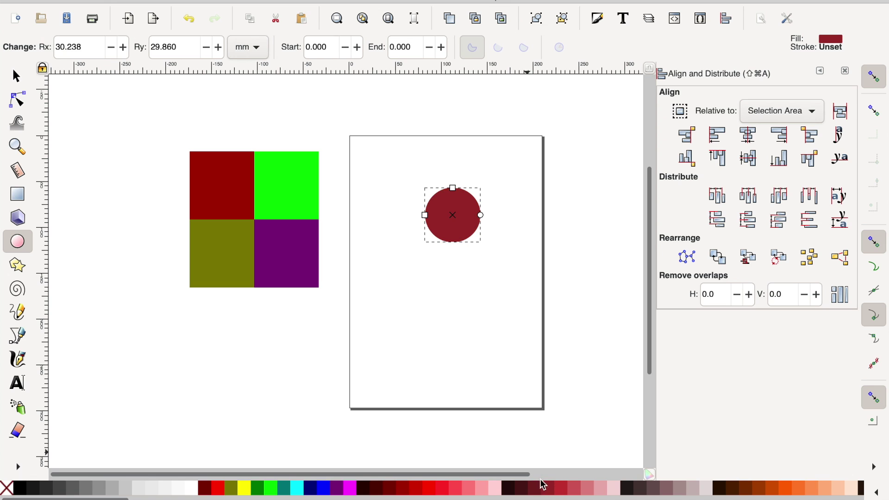
click(407, 362)
- Recolour the squares orange, navy, cyan and peach, then select all four
click(16, 76)
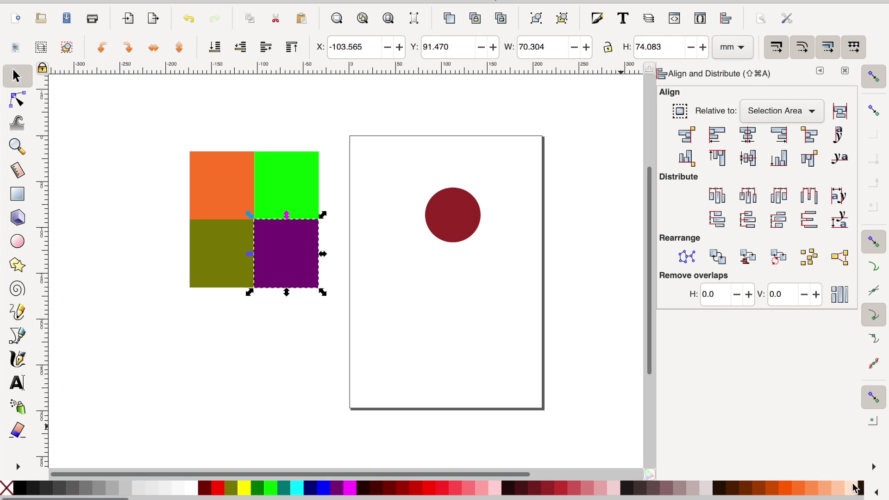
click(850, 489)
click(296, 211)
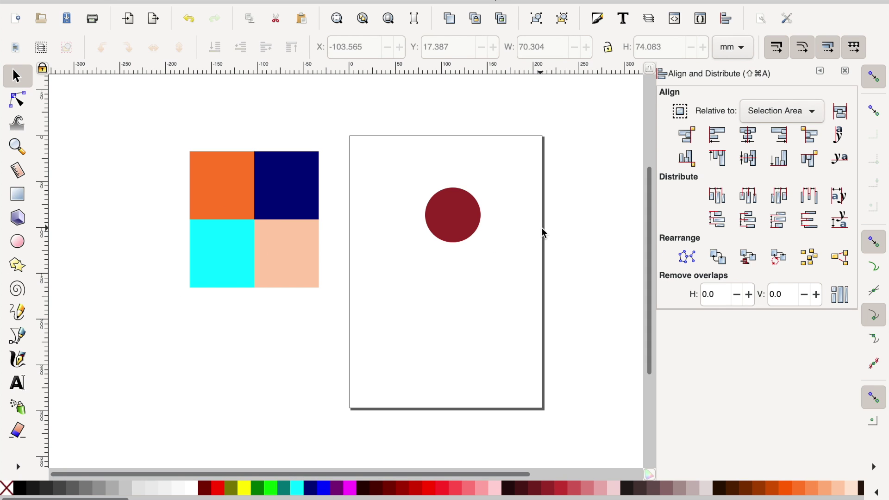
drag(128, 104, 423, 287)
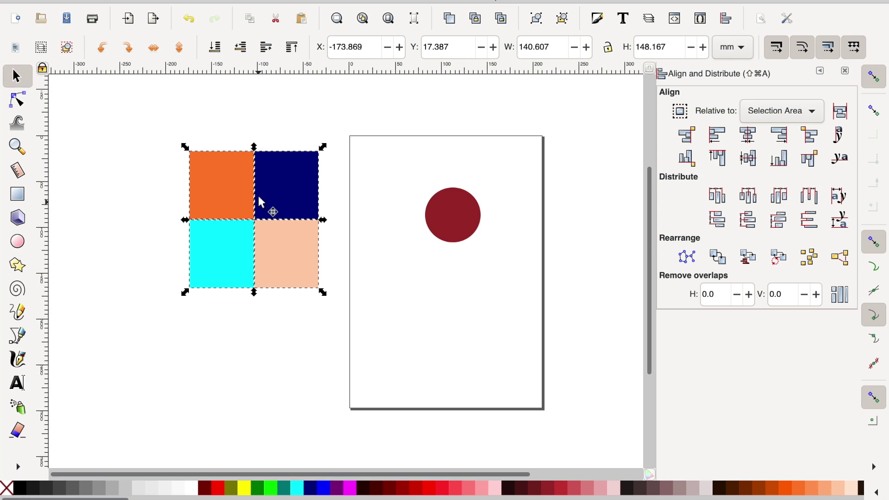
- Reselect the four squares, view their context menu, and dismiss it without choosing anything
click(332, 207)
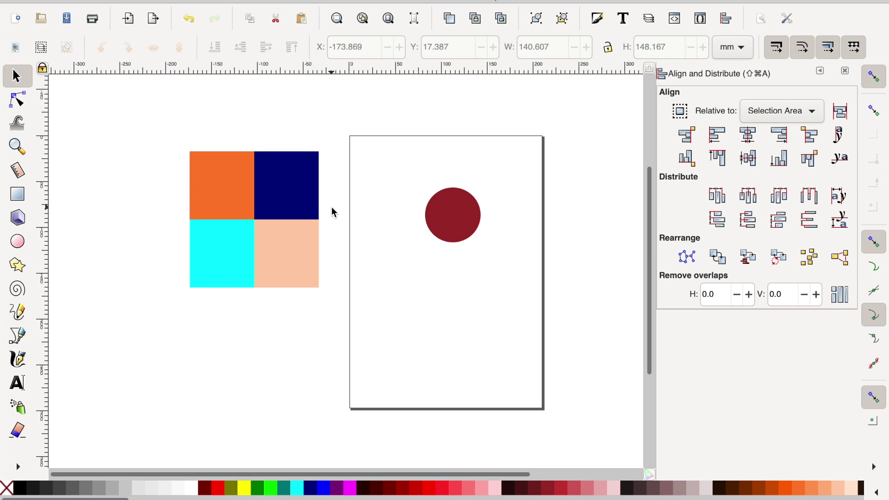
drag(162, 115, 355, 335)
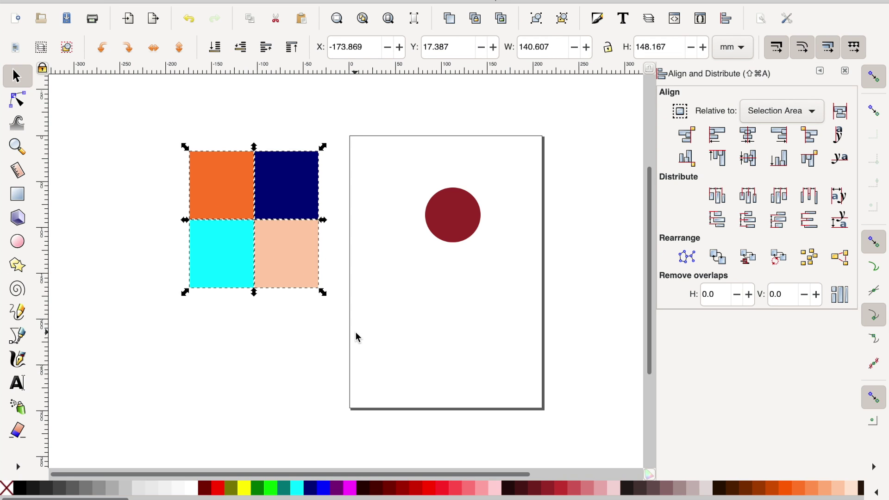
right_click(305, 247)
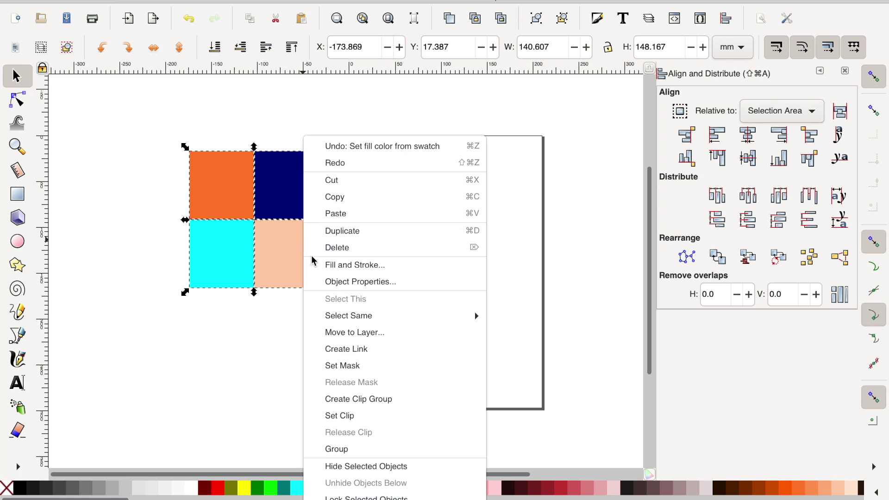
click(533, 344)
click(406, 175)
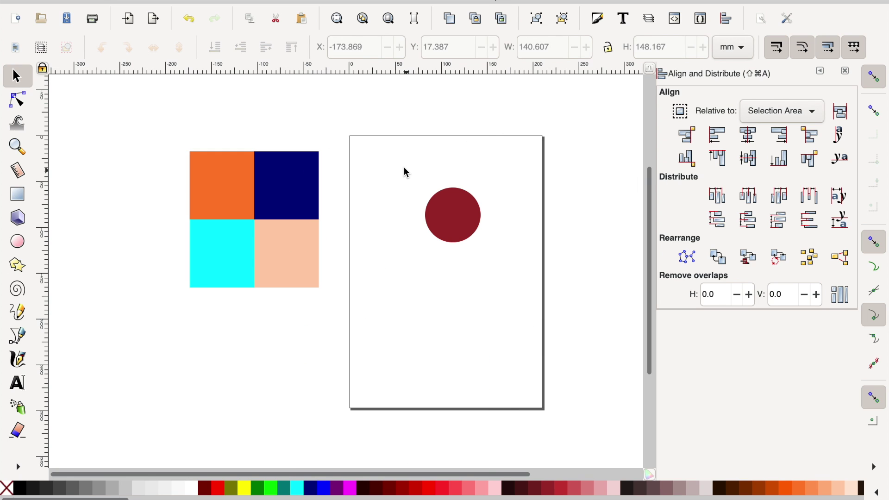
- Turn on 'Treat selection as group', set 'Relative to' to First selected, and select the circle
click(845, 115)
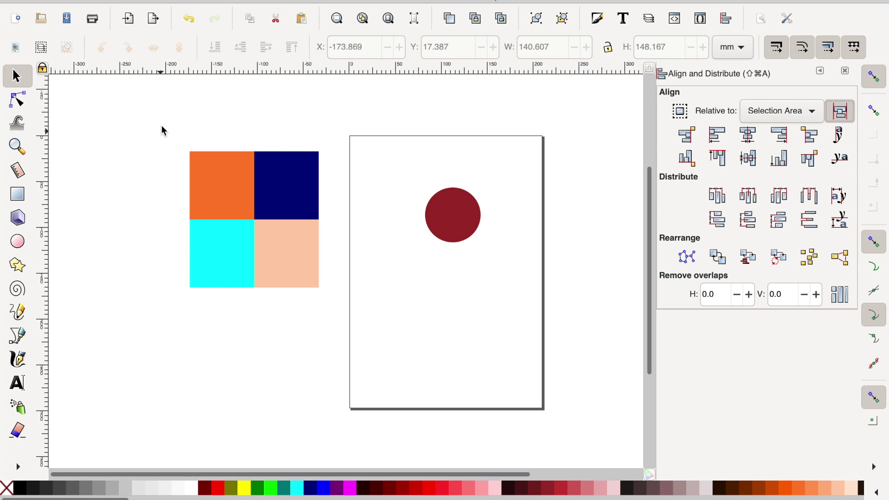
click(783, 110)
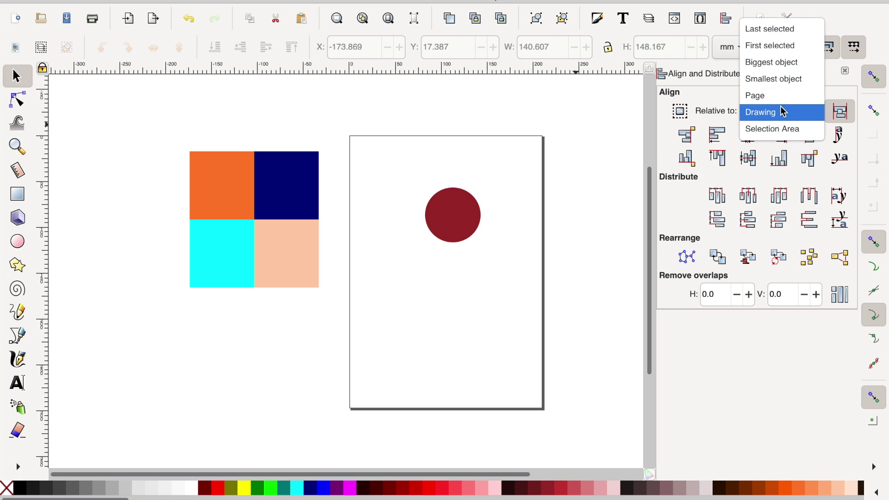
click(767, 48)
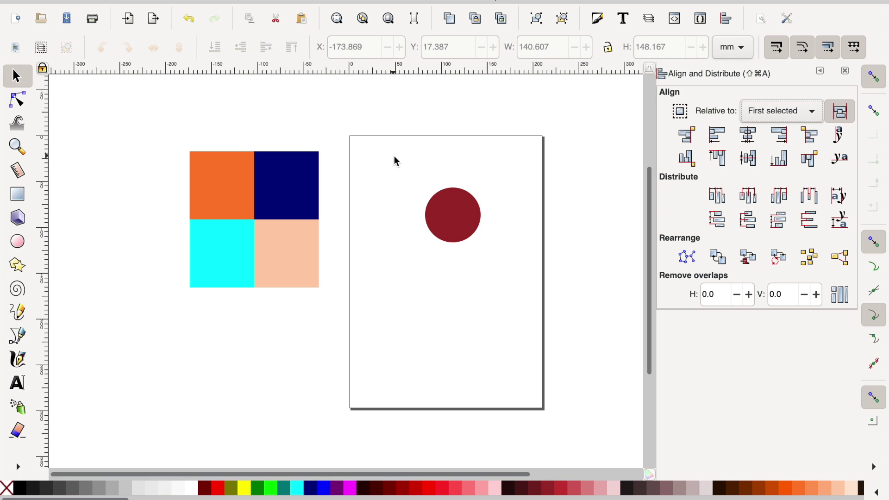
drag(395, 160, 513, 259)
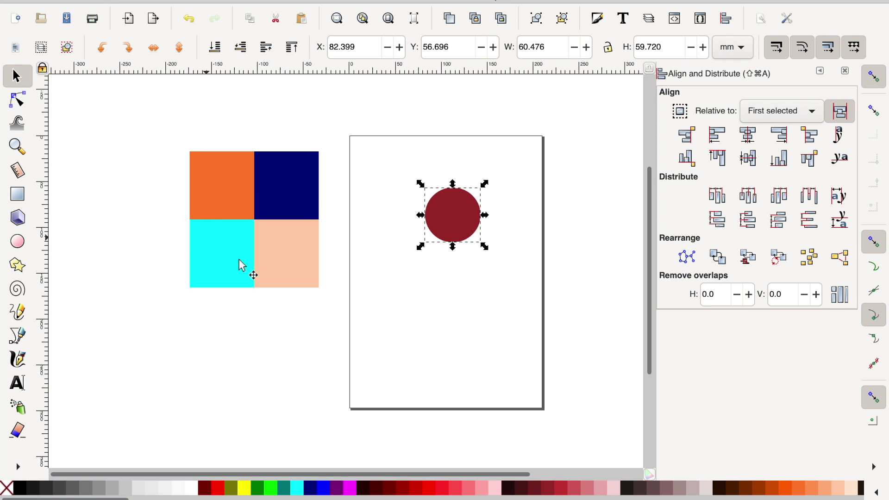
drag(143, 122, 349, 319)
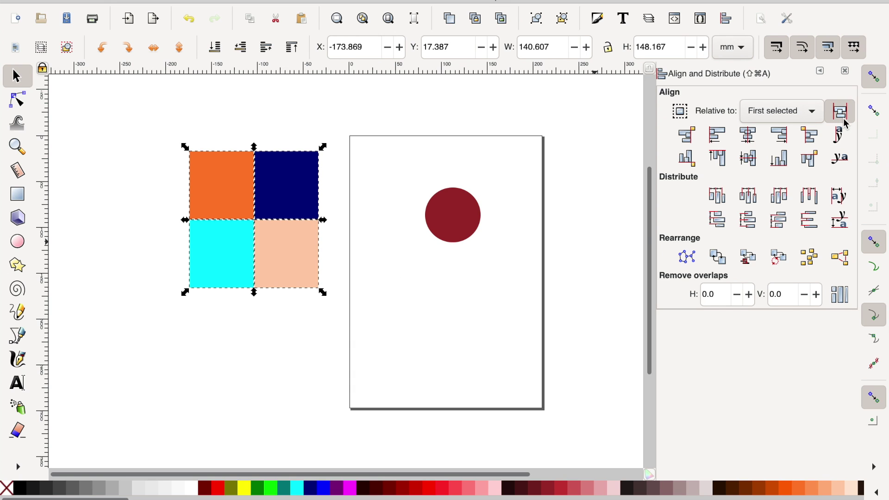
click(402, 141)
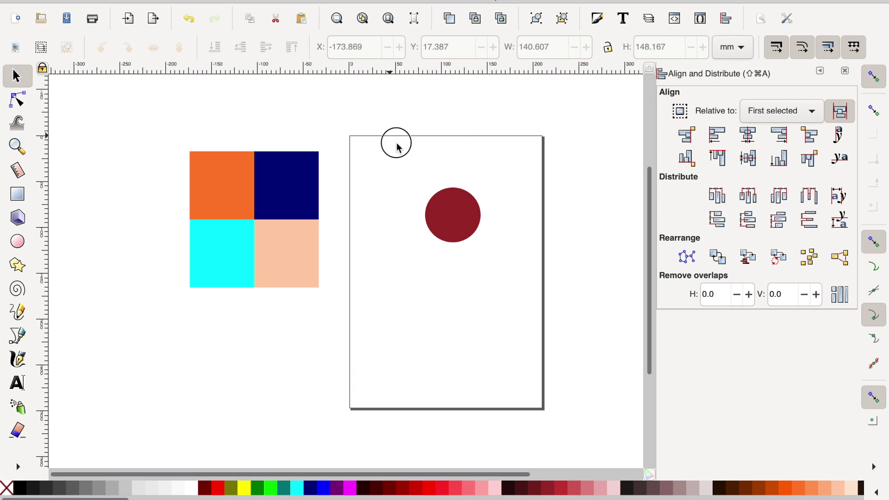
drag(391, 136, 513, 271)
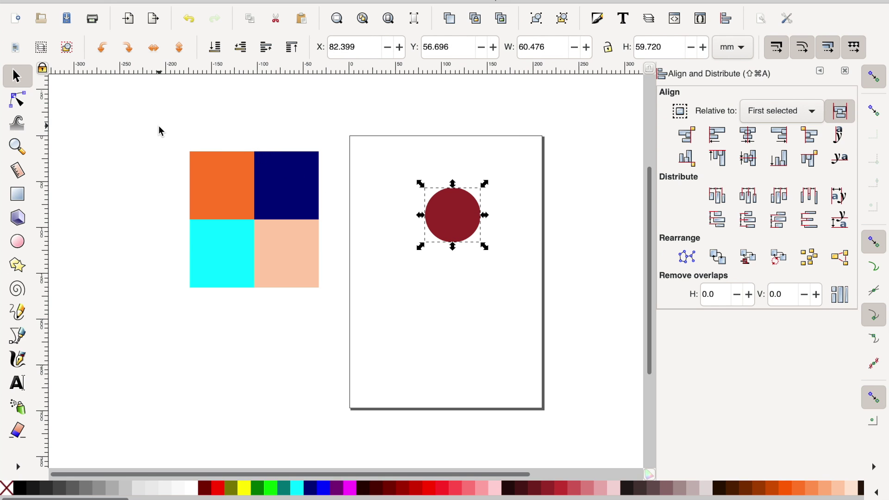
drag(158, 126, 362, 324)
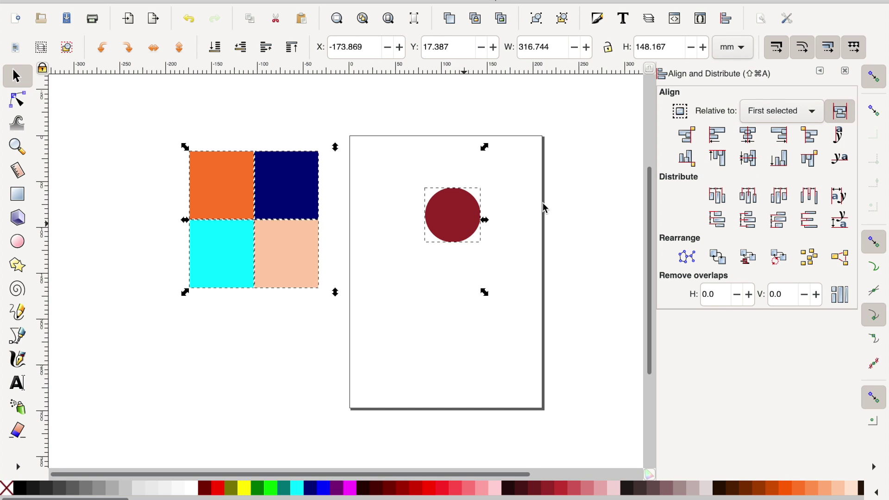
click(748, 135)
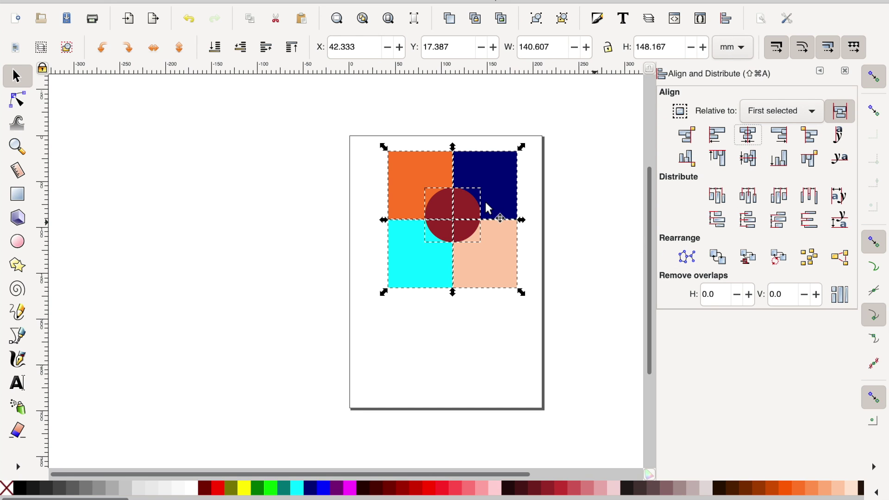
click(754, 165)
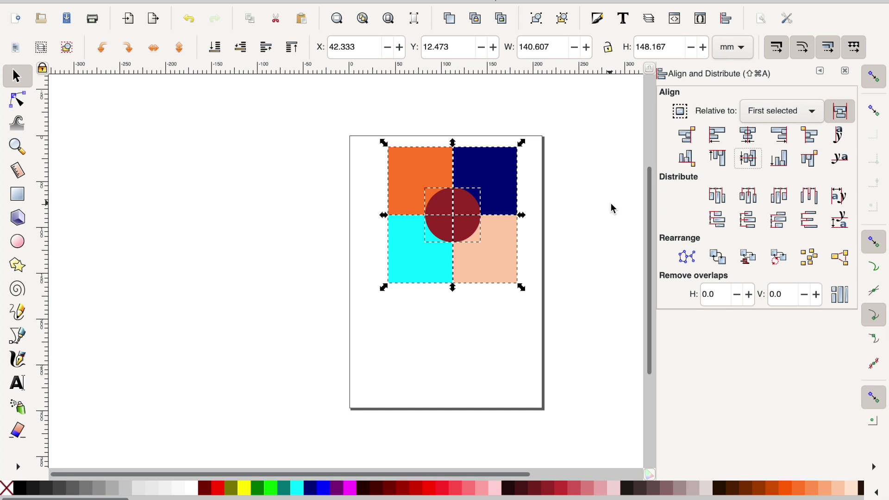
key(super+z)
key(super+z)
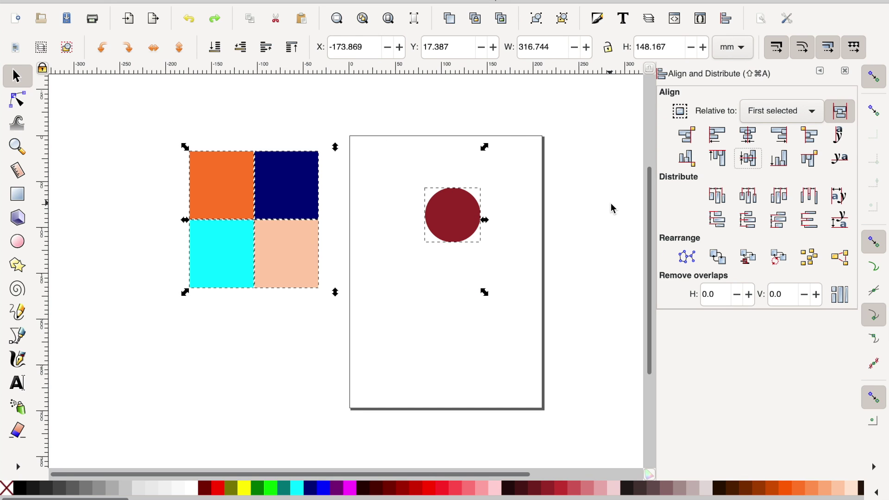
- Select the circle then the four squares, and centre the squares on the circle on both axes
click(570, 231)
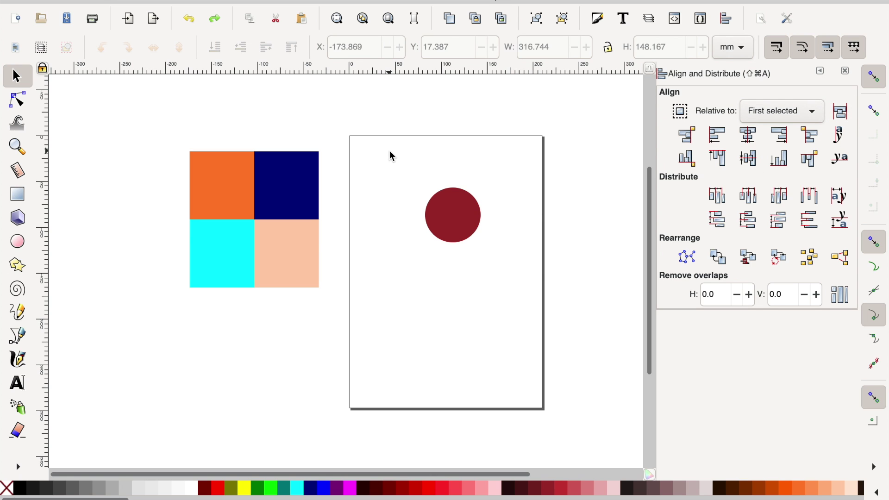
drag(393, 148, 518, 272)
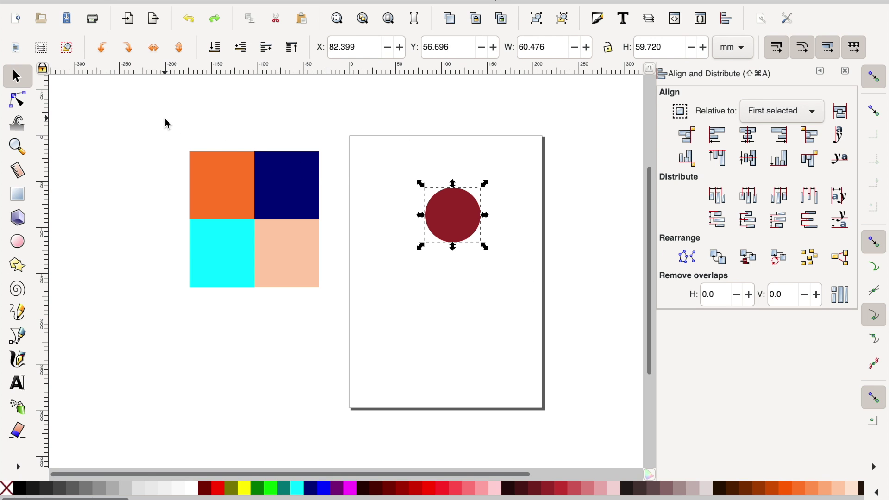
drag(163, 118, 335, 308)
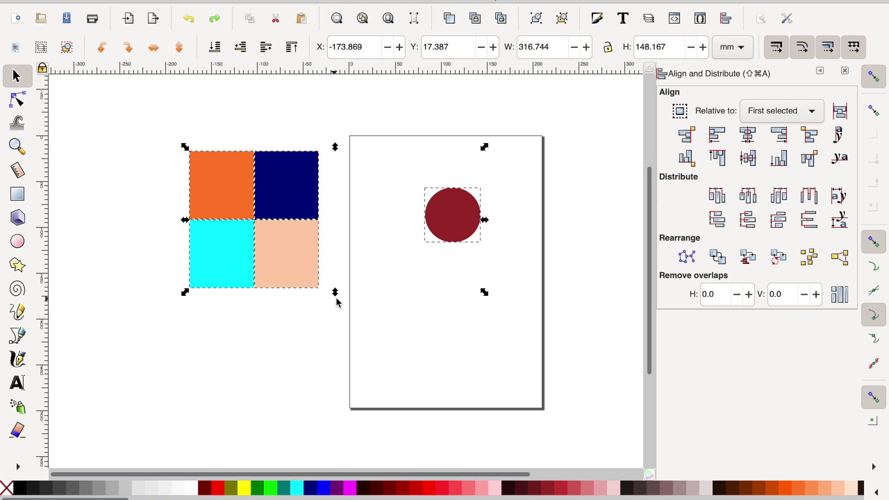
click(748, 134)
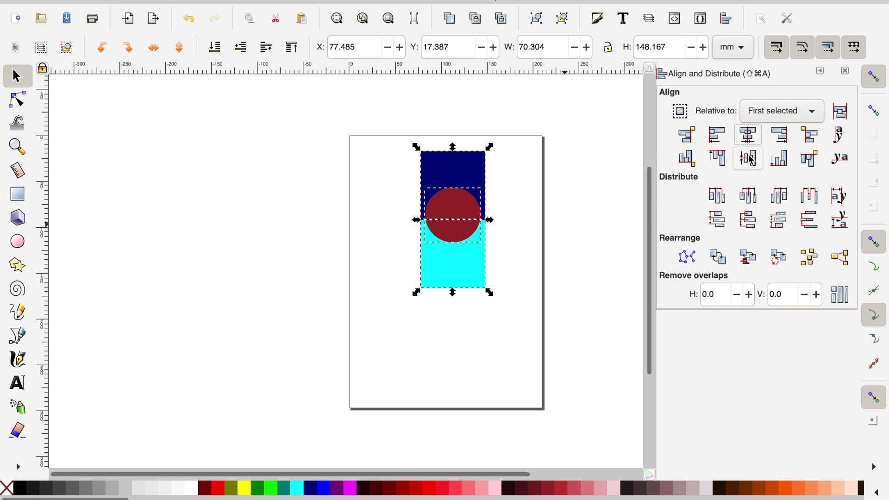
click(746, 162)
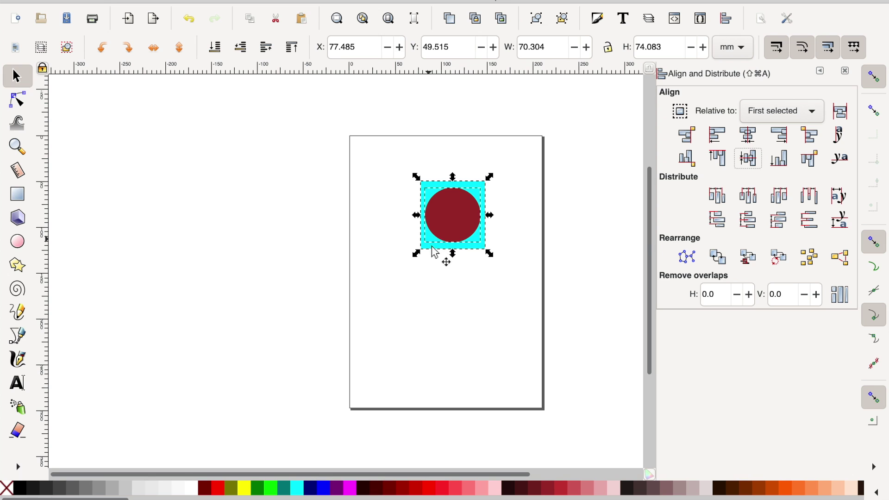
- Drag the circle and stacked squares left off the page, then undo
click(446, 208)
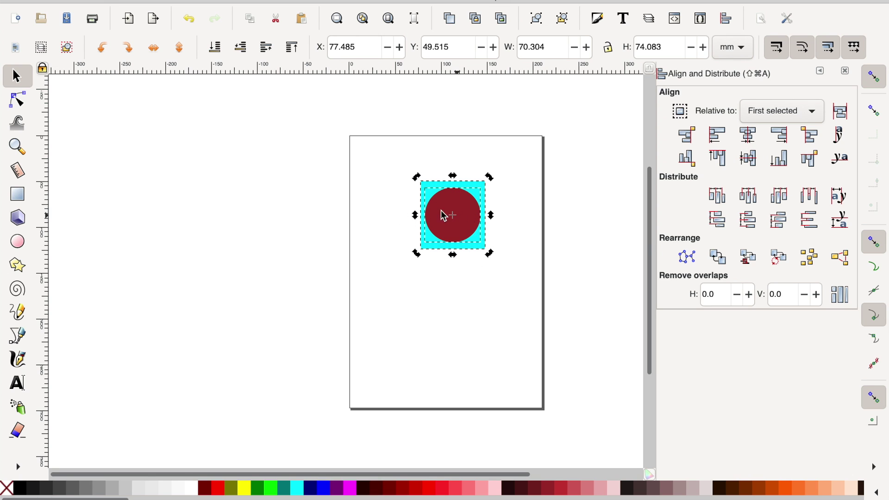
click(318, 167)
click(484, 246)
drag(477, 231, 293, 198)
click(318, 207)
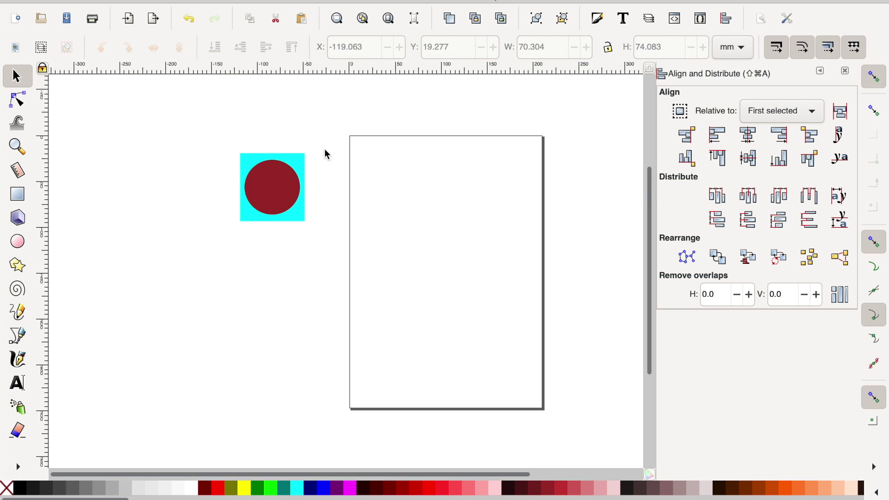
key(super+z)
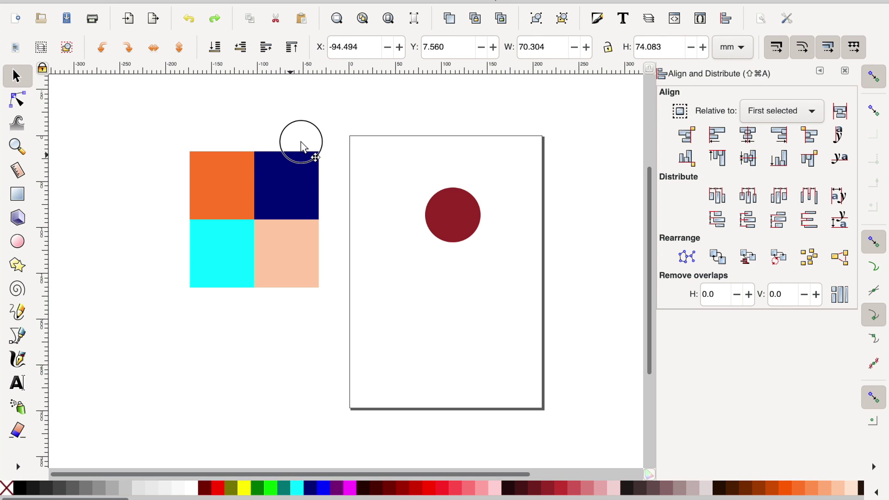
- Pull the navy square up-right and the orange up-left, then select all four squares
drag(301, 147, 299, 141)
drag(226, 165, 215, 147)
drag(140, 98, 373, 321)
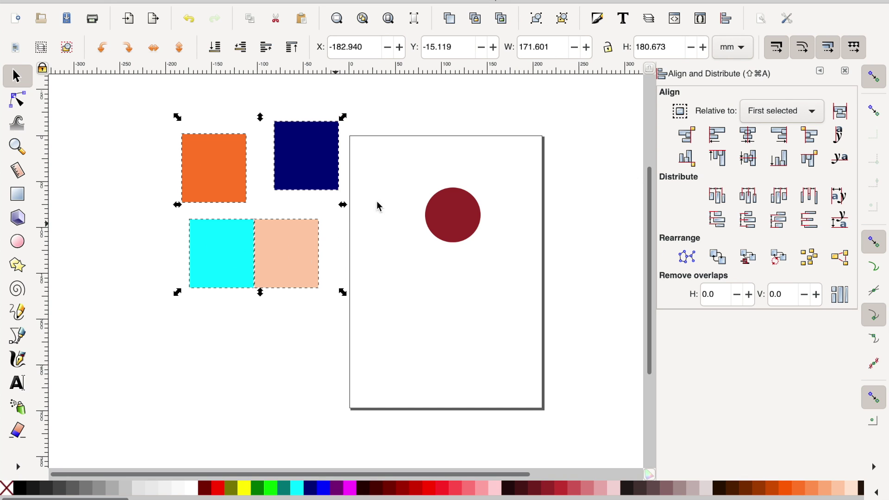
click(683, 119)
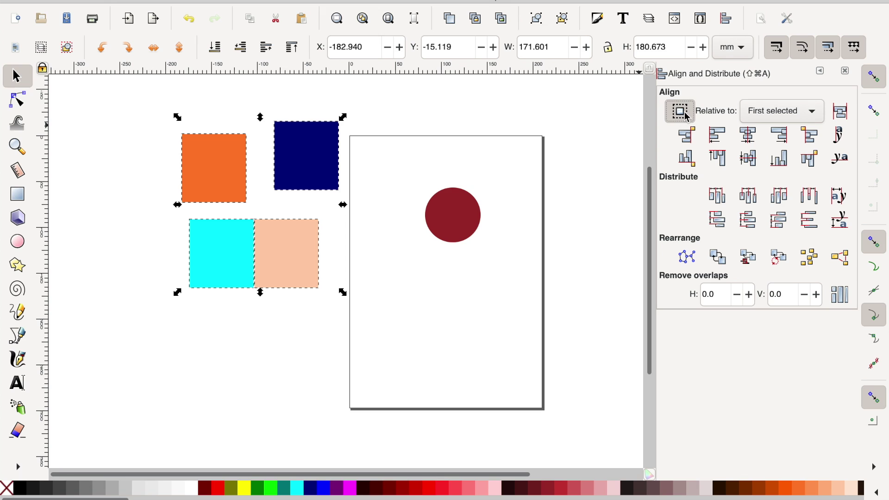
- Enable 'Treat selection as group', switch to on-canvas align handles, and try right-edge alignment, then undo
click(684, 117)
click(289, 163)
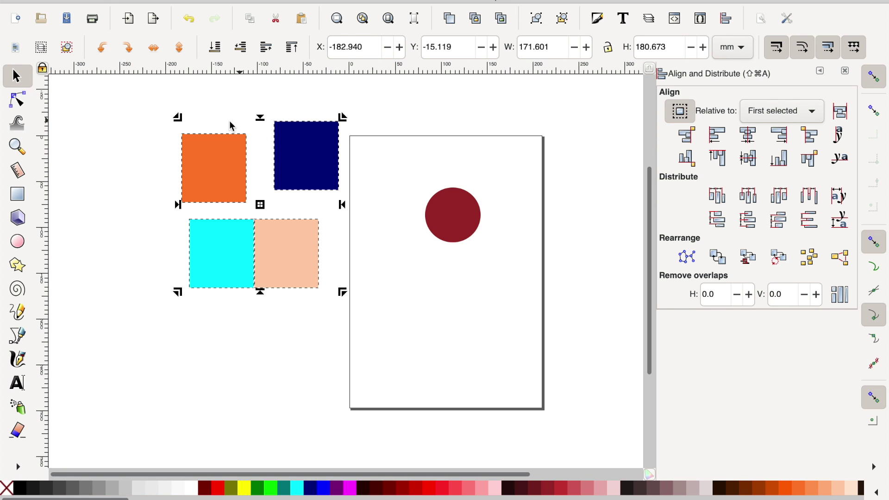
click(343, 205)
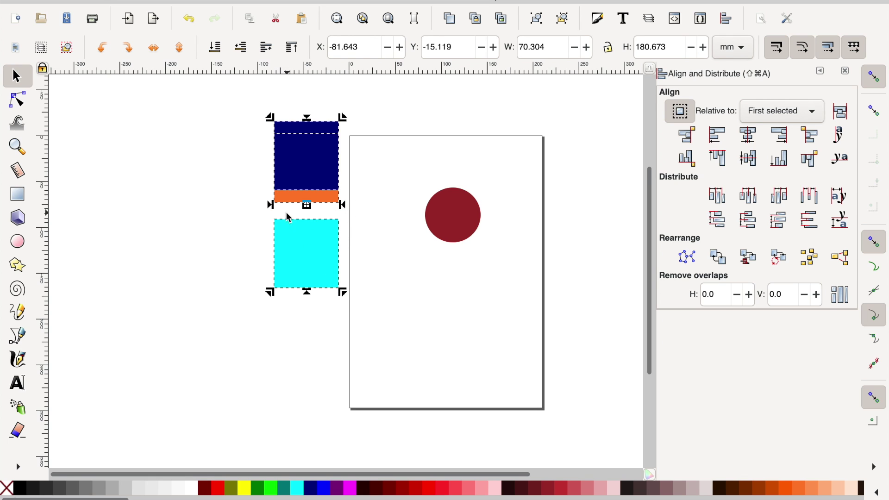
key(super+z)
- Try top-right corner and top-edge alignments, undoing each so the squares stay scattered
click(342, 118)
key(super+z)
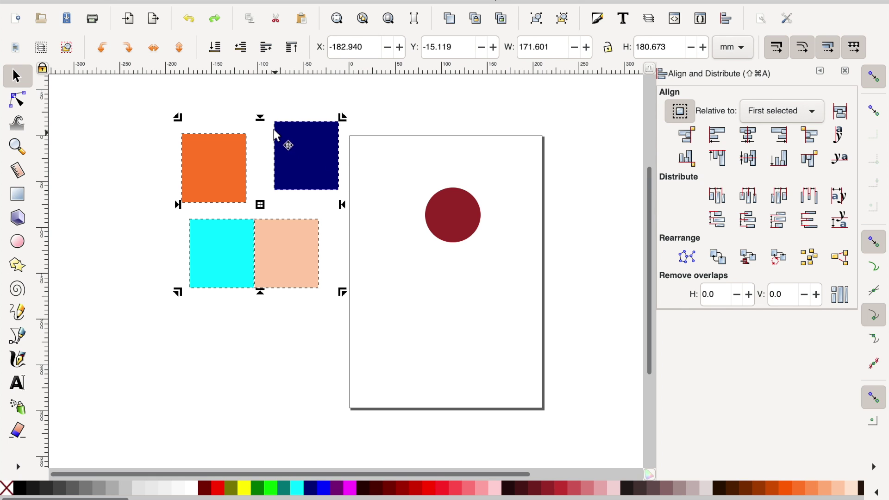
click(260, 118)
key(super+z)
key(ctrl+alt+KP_8)
click(259, 137)
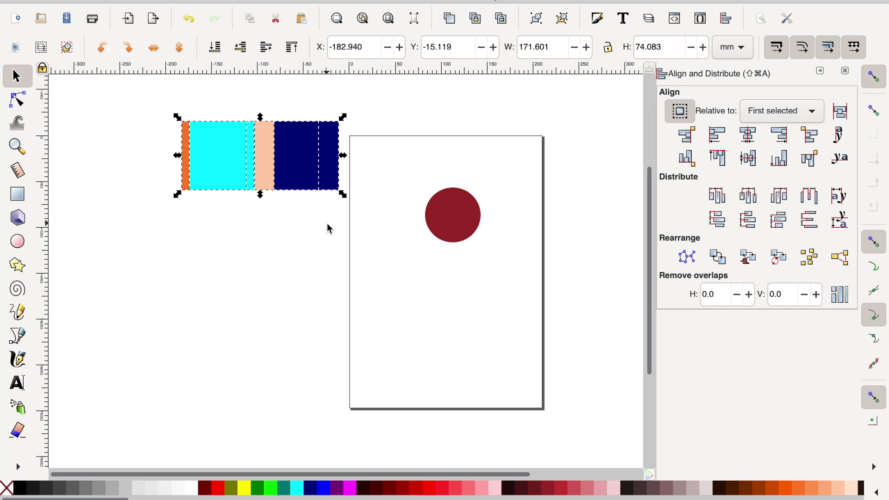
key(ctrl+z)
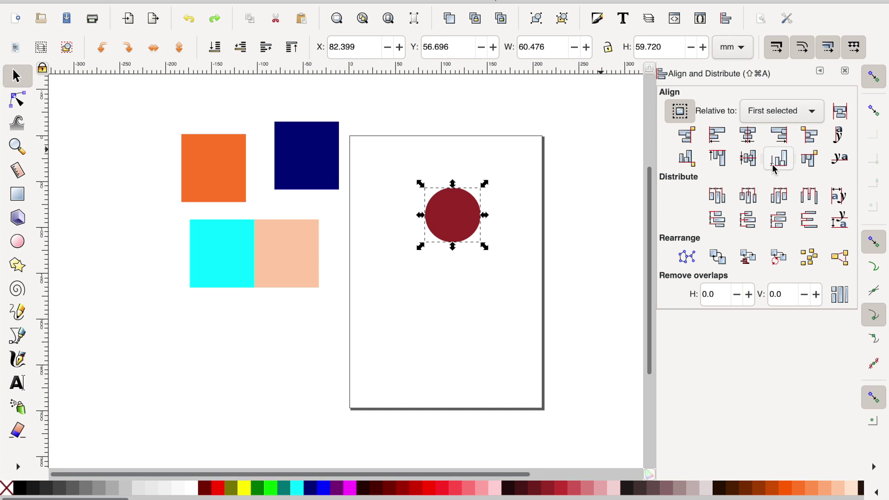
- Deselect, then drag the peach square away from the cyan one onto the page's left edge
click(519, 171)
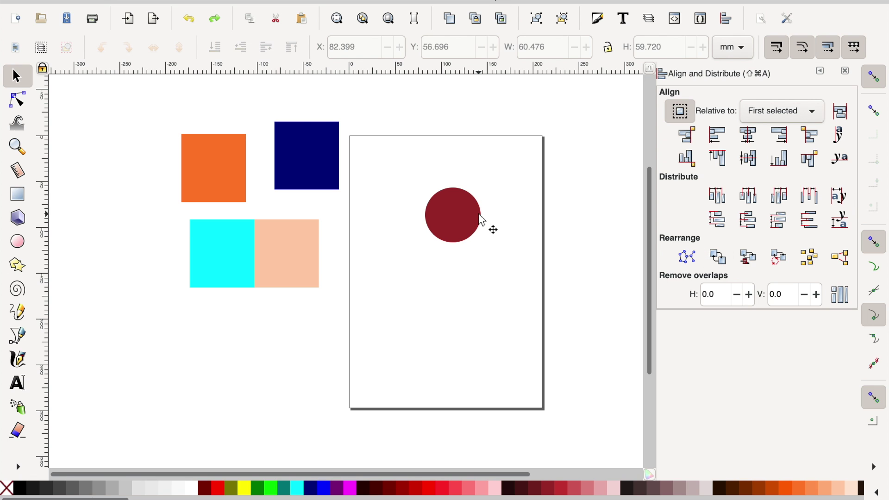
drag(287, 254, 361, 303)
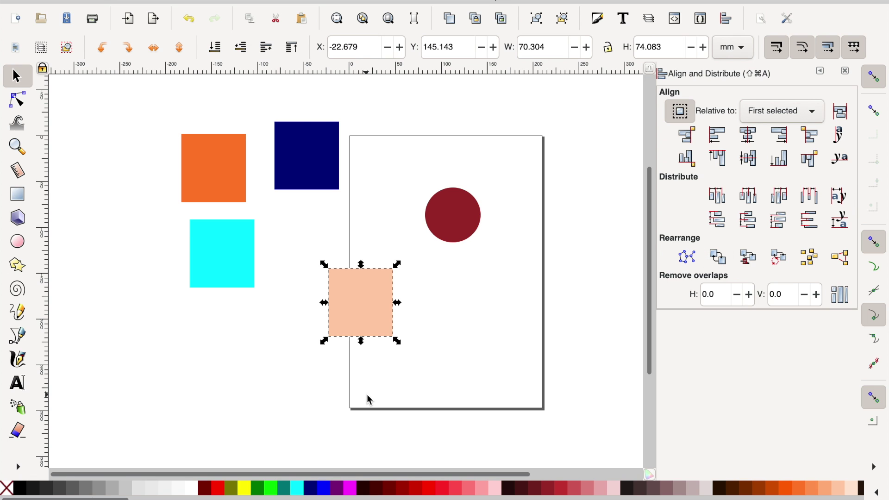